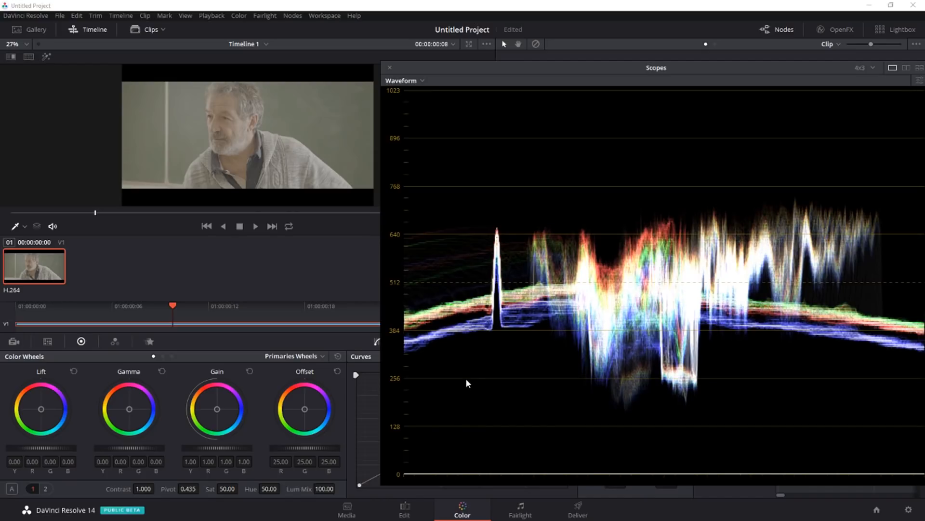
Step: Switch the primary controls to Primaries Bars and lower the master Lift to -0.09, keeping the waveform's shadows above 0
{"action": "left_click", "coordinate": [163, 356]}
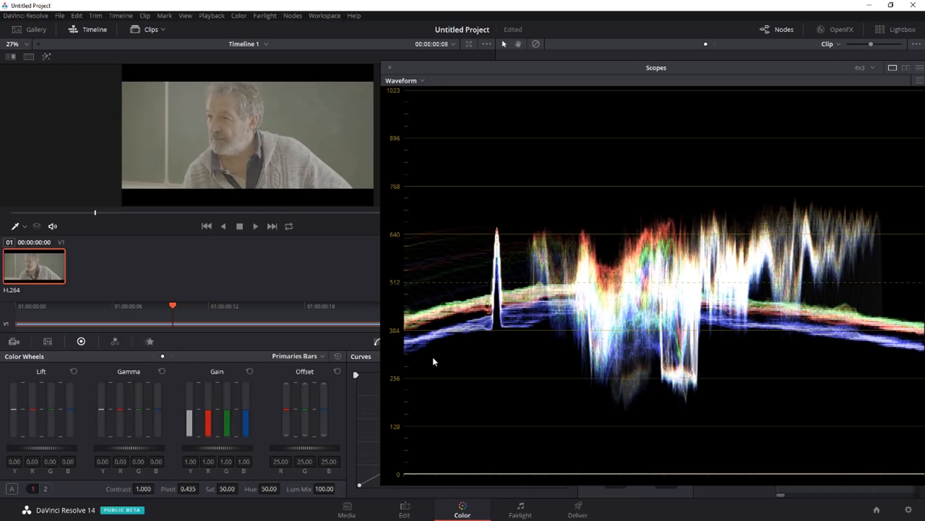
{"action": "left_click_drag", "start_coordinate": [52, 448], "coordinate": [44, 448]}
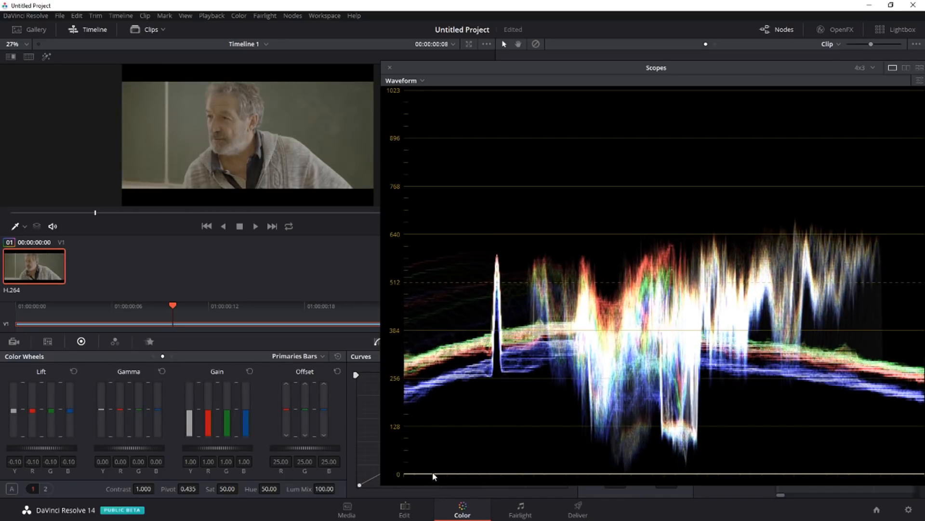
{"action": "scroll", "coordinate": [495, 257], "scroll_direction": "up", "scroll_amount": 4}
{"action": "scroll", "coordinate": [521, 217], "scroll_direction": "down", "scroll_amount": 6}
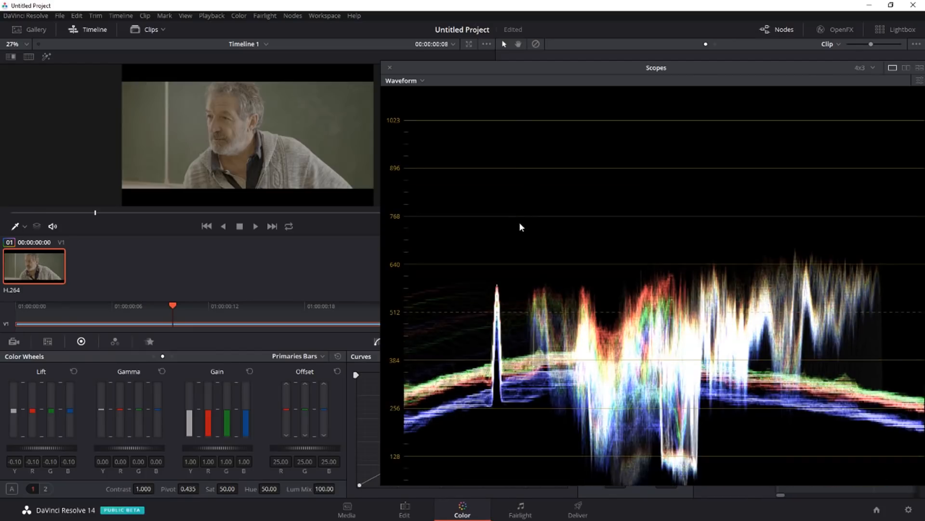
{"action": "scroll", "coordinate": [584, 436], "scroll_direction": "up", "scroll_amount": 1}
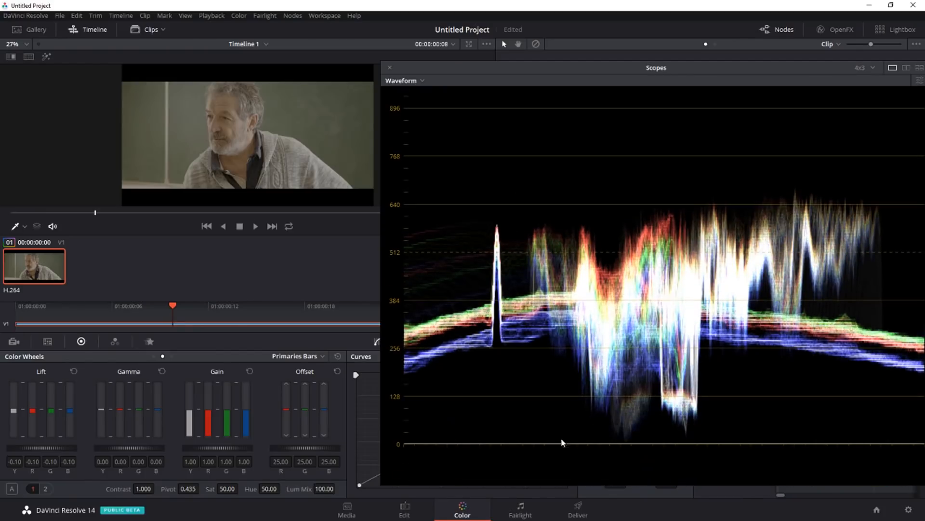
{"action": "left_click_drag", "start_coordinate": [54, 446], "coordinate": [68, 449]}
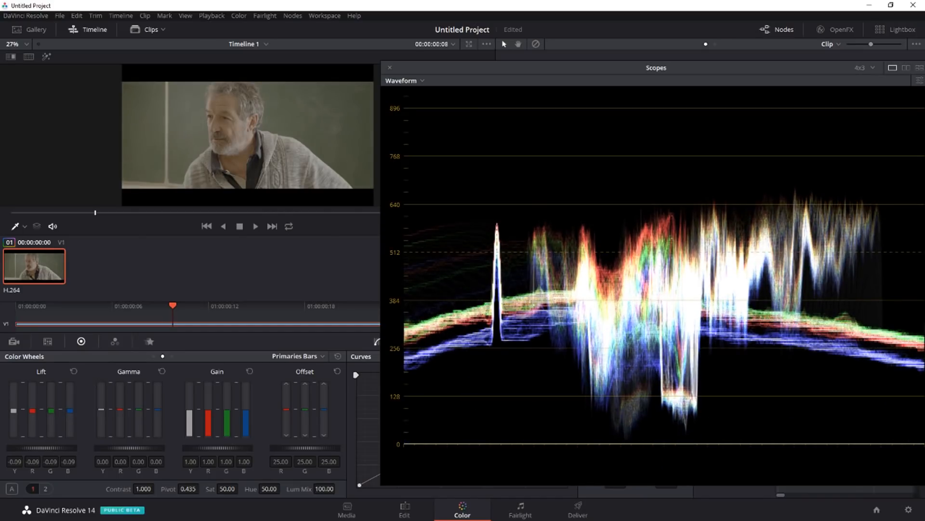
{"action": "left_click_drag", "start_coordinate": [62, 449], "coordinate": [62, 448]}
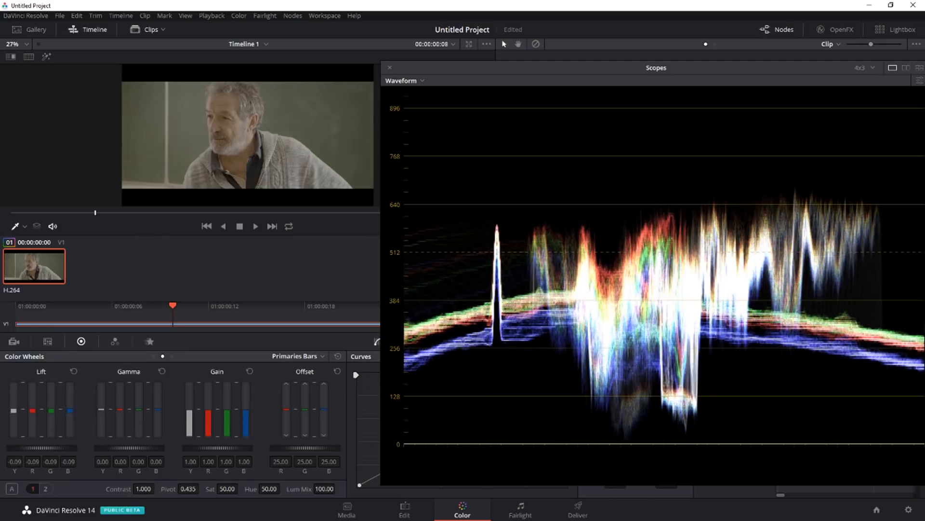
{"action": "scroll", "coordinate": [617, 315], "scroll_direction": "up", "scroll_amount": 1}
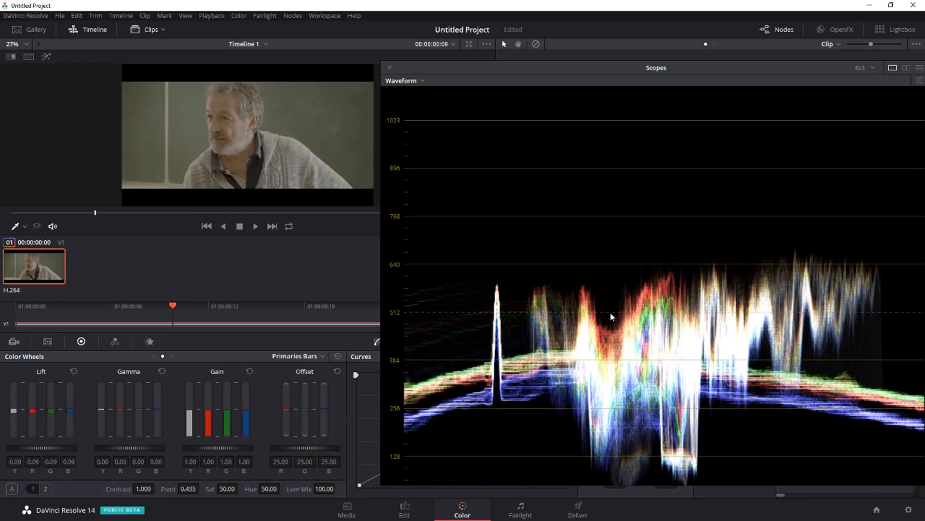
{"action": "scroll", "coordinate": [610, 311], "scroll_direction": "down", "scroll_amount": 1}
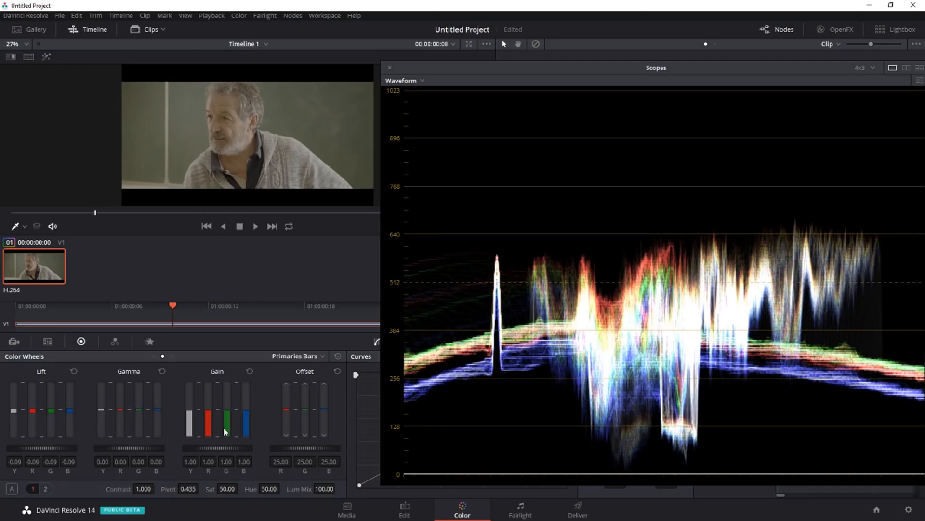
Step: Raise the master Gain to 1.38 and toggle the grade bypass to compare with the original image
{"action": "left_click_drag", "start_coordinate": [234, 448], "coordinate": [291, 447]}
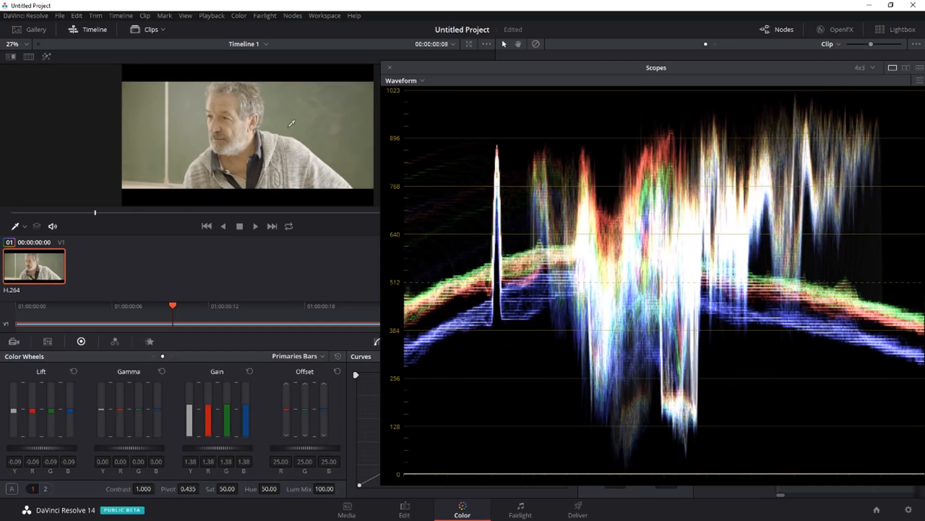
{"action": "left_click", "coordinate": [536, 44]}
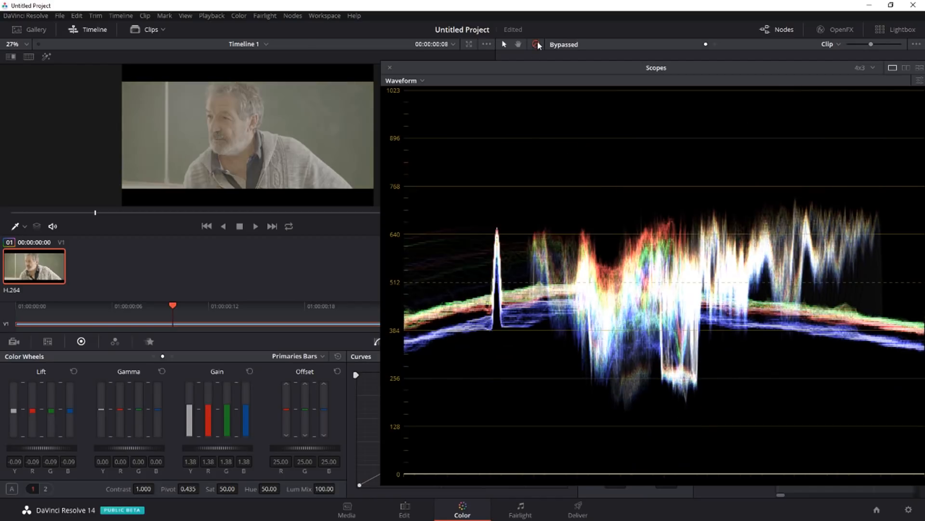
{"action": "left_click", "coordinate": [536, 43]}
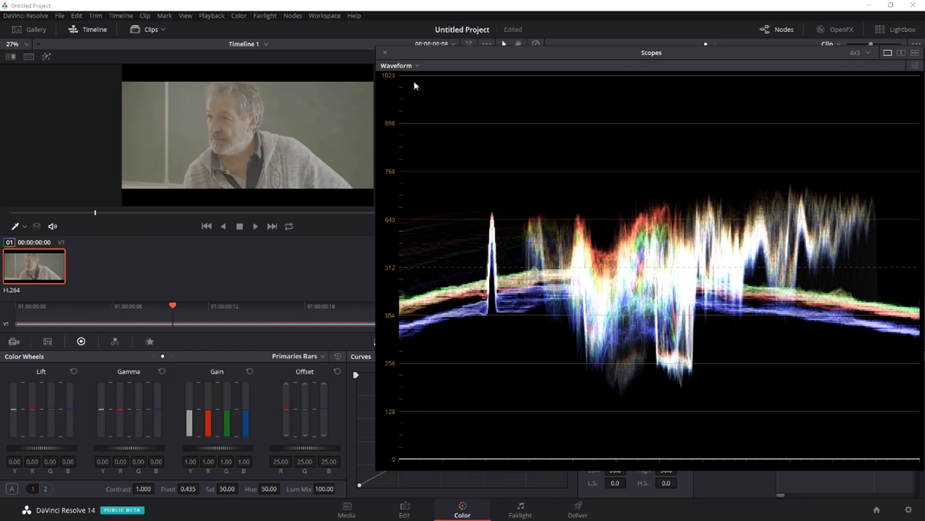
Step: Change the scope display from Waveform to Parade and inspect the full range of the three channels
{"action": "left_click", "coordinate": [409, 66]}
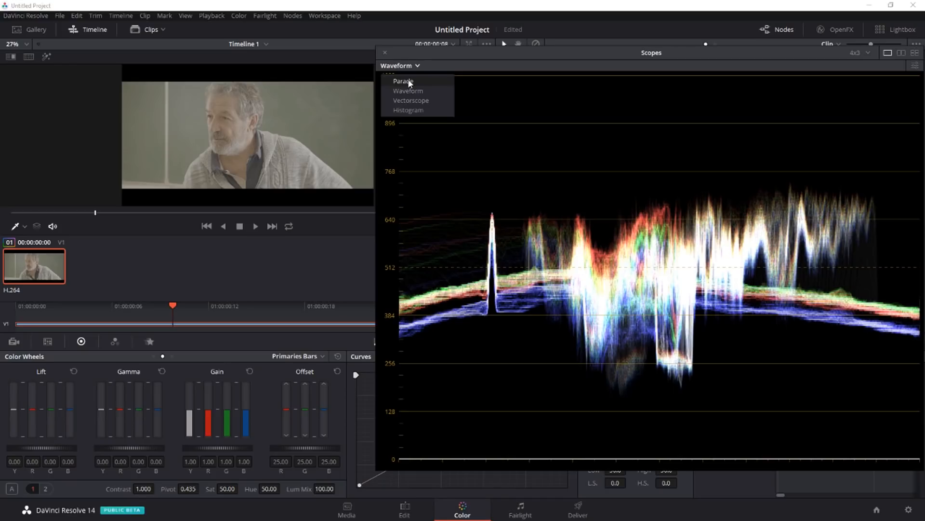
{"action": "left_click", "coordinate": [410, 82]}
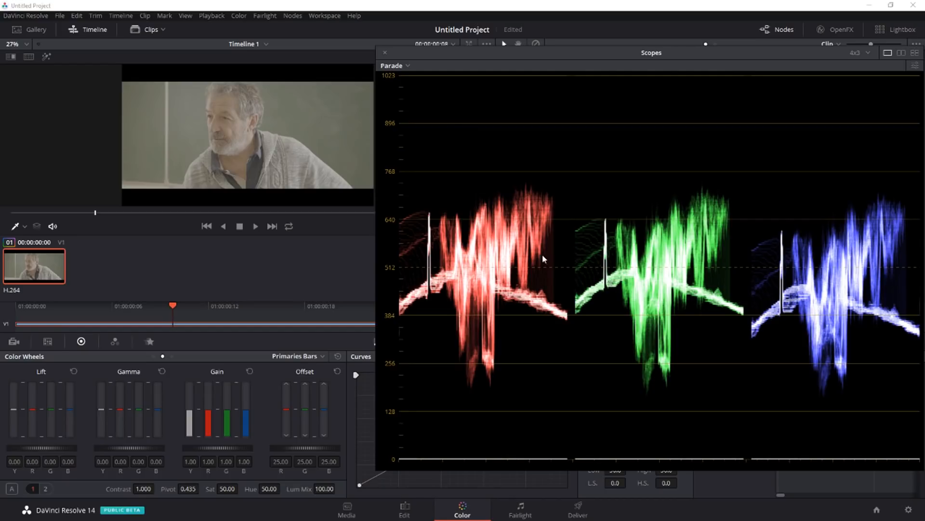
{"action": "scroll", "coordinate": [490, 190], "scroll_direction": "up", "scroll_amount": 2}
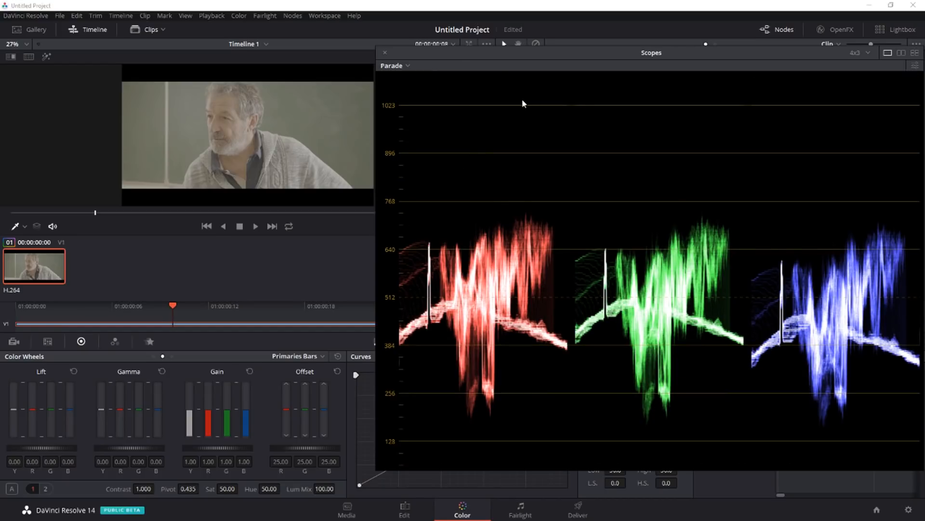
{"action": "scroll", "coordinate": [522, 99], "scroll_direction": "down", "scroll_amount": 3}
{"action": "scroll", "coordinate": [462, 399], "scroll_direction": "up", "scroll_amount": 2}
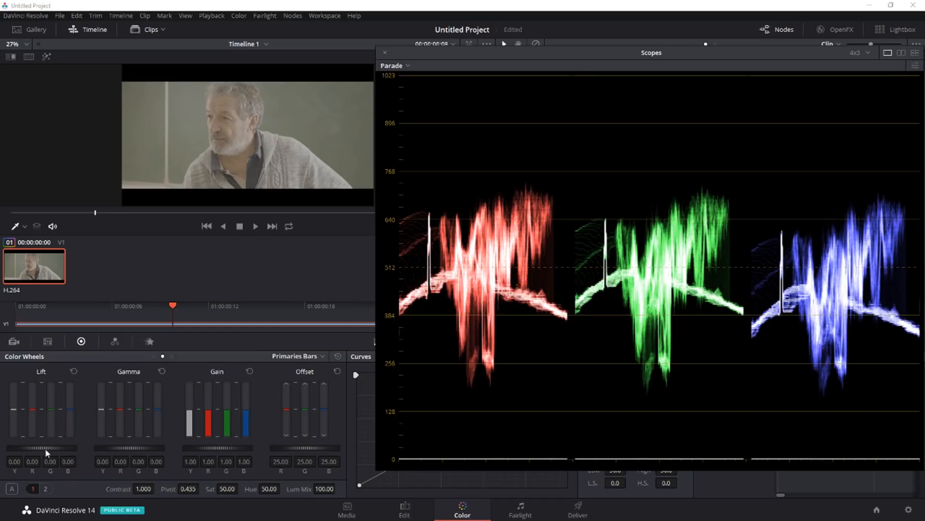
Step: Set the master Lift to -0.10 and the master Gain to 1.39 to spread the parade across the scale
{"action": "left_click_drag", "start_coordinate": [49, 446], "coordinate": [38, 446]}
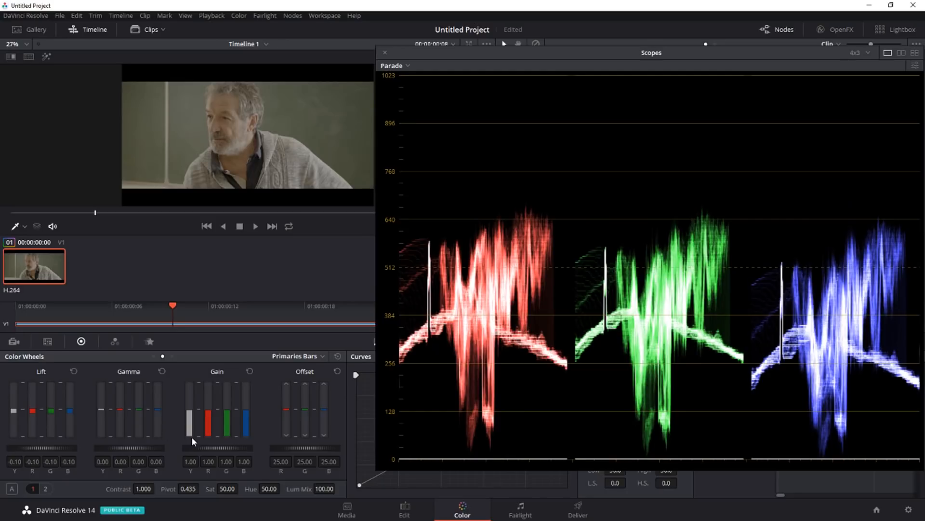
{"action": "left_click_drag", "start_coordinate": [215, 448], "coordinate": [248, 448]}
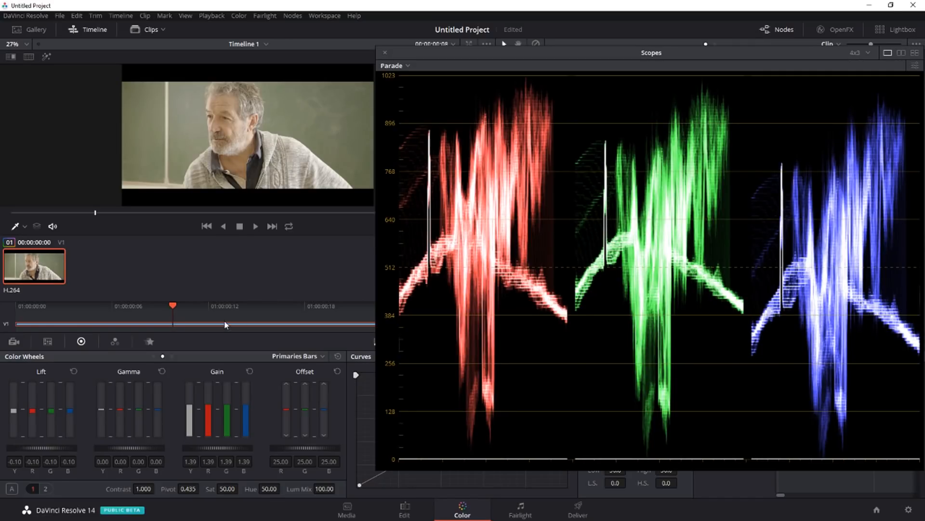
Step: In the RGB Mixer, with Preserve Luminance off, set green in Green Output to 1.03 and blue in Blue Output to 1.05
{"action": "left_click", "coordinate": [114, 341]}
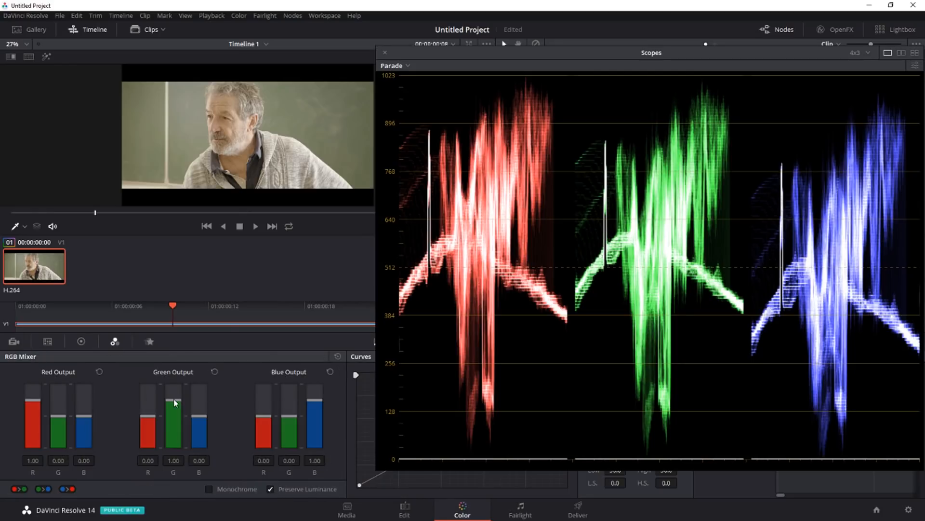
{"action": "mouse_move", "coordinate": [175, 402]}
{"action": "left_mouse_down"}
{"action": "mouse_move", "coordinate": [175, 418]}
{"action": "mouse_move", "coordinate": [174, 400]}
{"action": "left_mouse_up"}
{"action": "left_click_drag", "start_coordinate": [173, 399], "coordinate": [171, 394]}
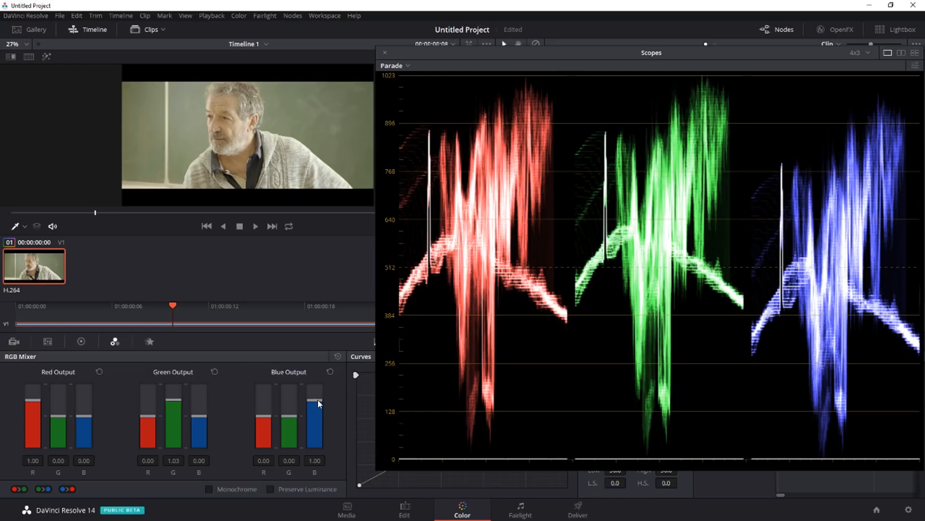
{"action": "left_click_drag", "start_coordinate": [316, 401], "coordinate": [314, 398]}
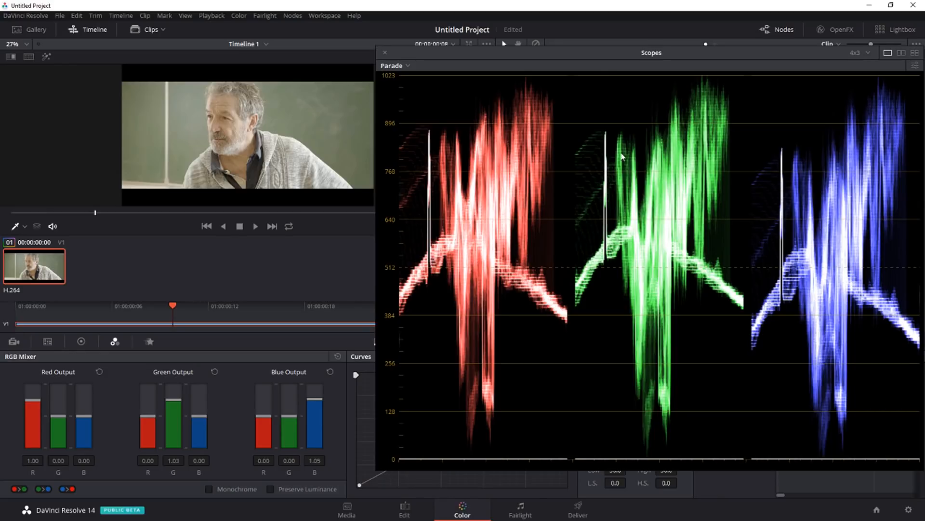
Step: Return to the primary bars and lower the master Gamma to about -0.07 to darken the midtones
{"action": "left_click", "coordinate": [81, 341]}
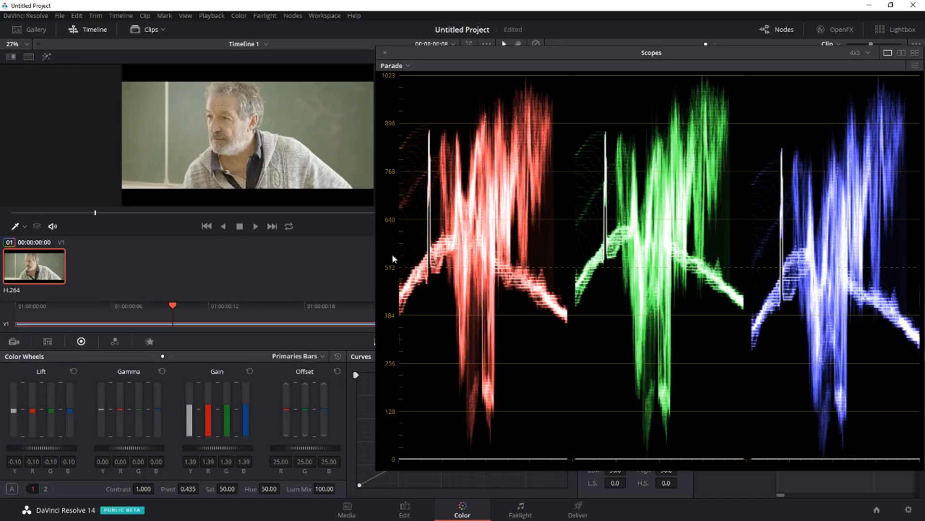
{"action": "left_click_drag", "start_coordinate": [129, 448], "coordinate": [109, 447]}
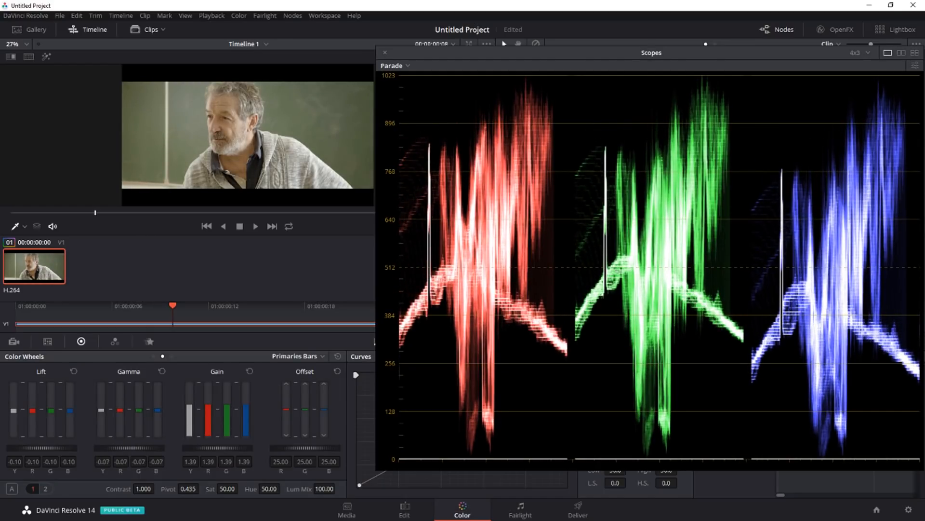
{"action": "left_click_drag", "start_coordinate": [109, 448], "coordinate": [114, 448]}
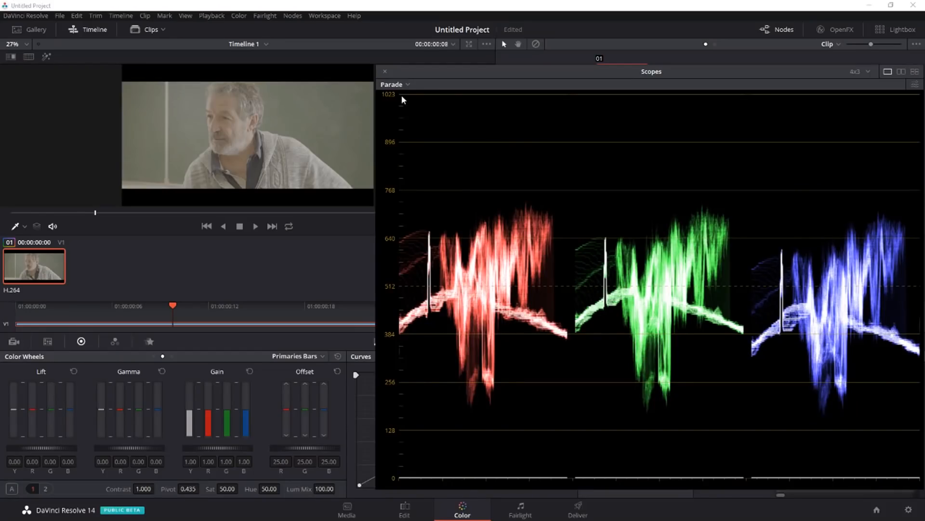
Step: Change the scope display from Parade to Histogram and move the scopes window slightly higher
{"action": "left_click", "coordinate": [404, 84]}
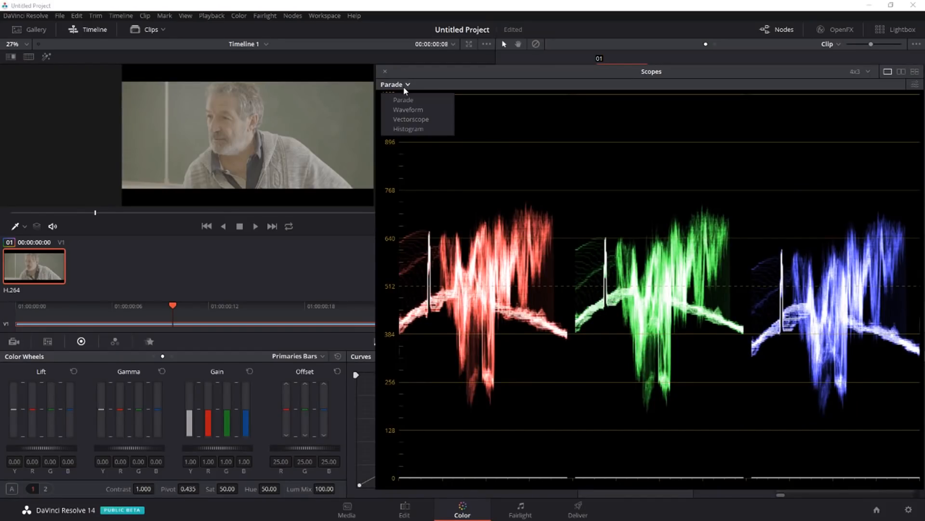
{"action": "left_click", "coordinate": [425, 128]}
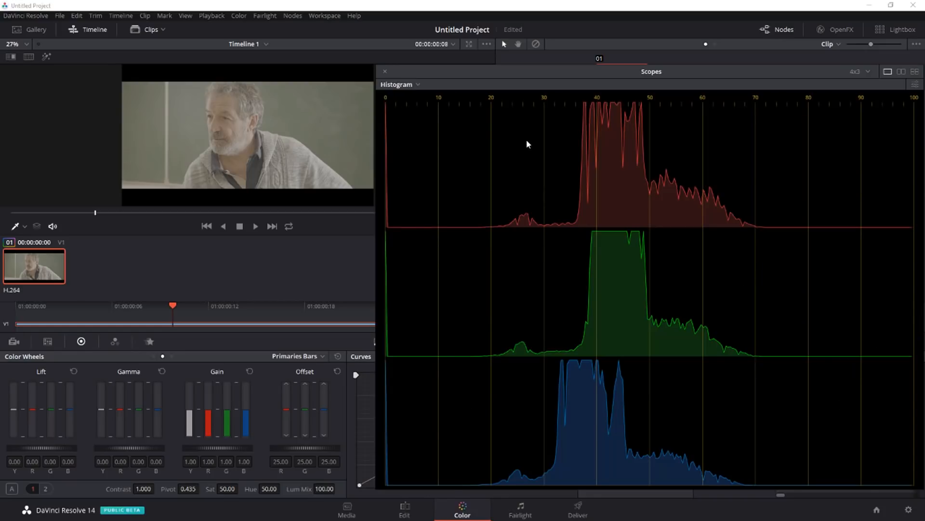
{"action": "left_click_drag", "start_coordinate": [590, 76], "coordinate": [601, 60]}
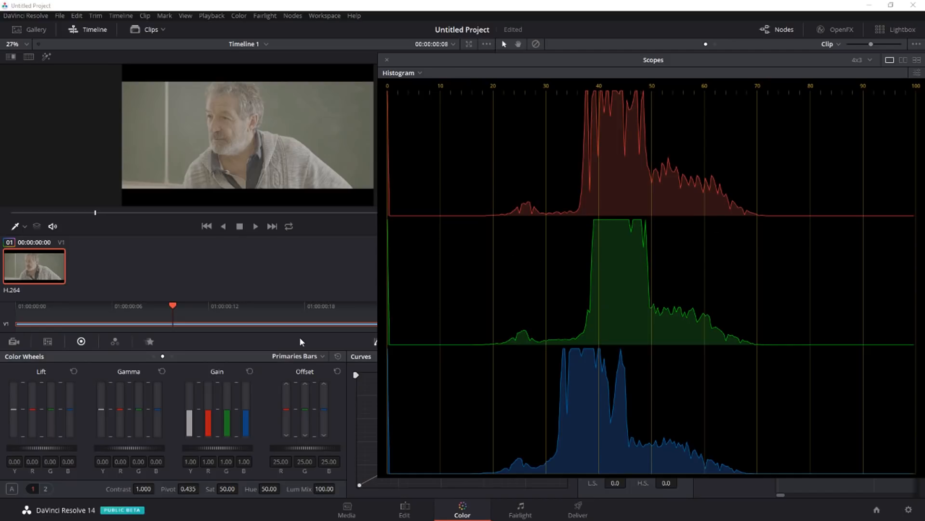
Step: Set the master Lift to -0.14 and the master Gain to 1.43 to stretch the histogram toward both ends
{"action": "left_click_drag", "start_coordinate": [47, 448], "coordinate": [75, 448]}
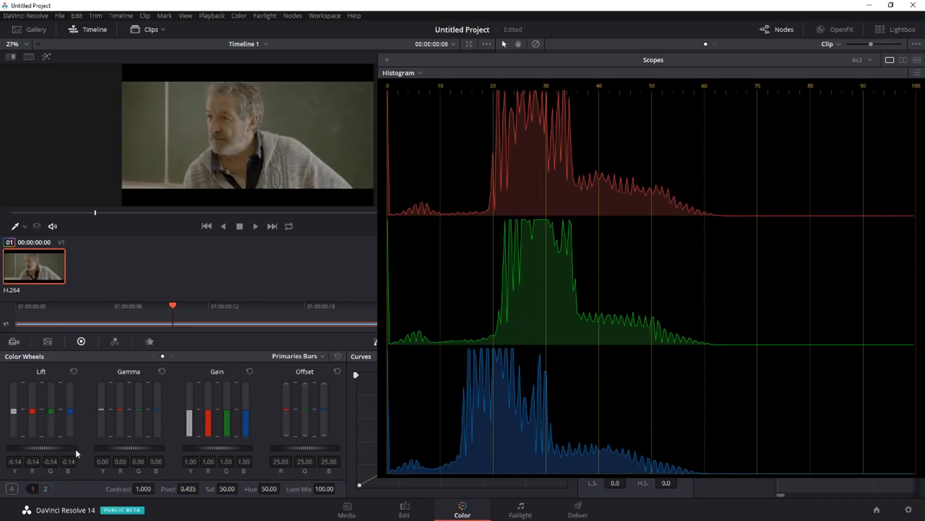
{"action": "left_click_drag", "start_coordinate": [230, 448], "coordinate": [268, 448]}
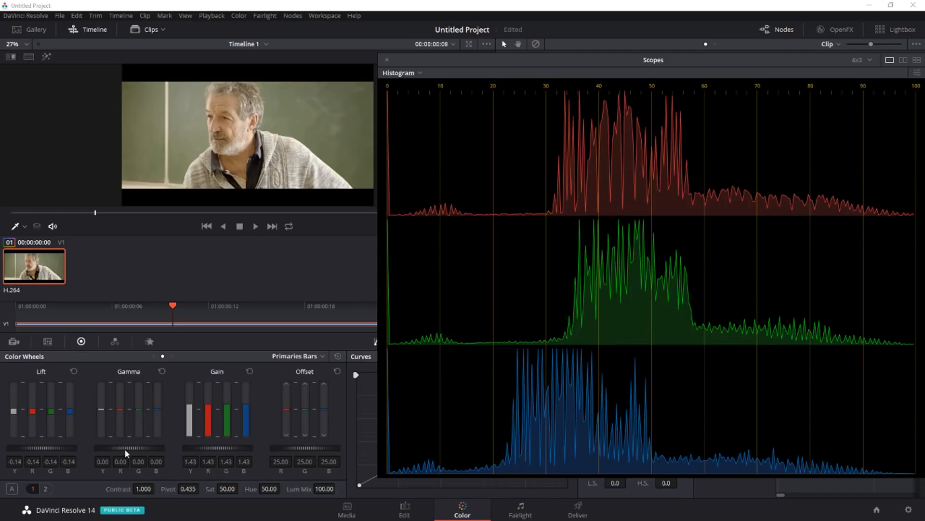
Step: Raise the master Gamma to 0.03, with the red Gamma at 0.05 and the blue Gamma at 0.14
{"action": "mouse_move", "coordinate": [124, 449]}
{"action": "left_mouse_down"}
{"action": "mouse_move", "coordinate": [161, 448]}
{"action": "mouse_move", "coordinate": [82, 449]}
{"action": "mouse_move", "coordinate": [227, 448]}
{"action": "mouse_move", "coordinate": [110, 449]}
{"action": "mouse_move", "coordinate": [120, 449]}
{"action": "left_mouse_up"}
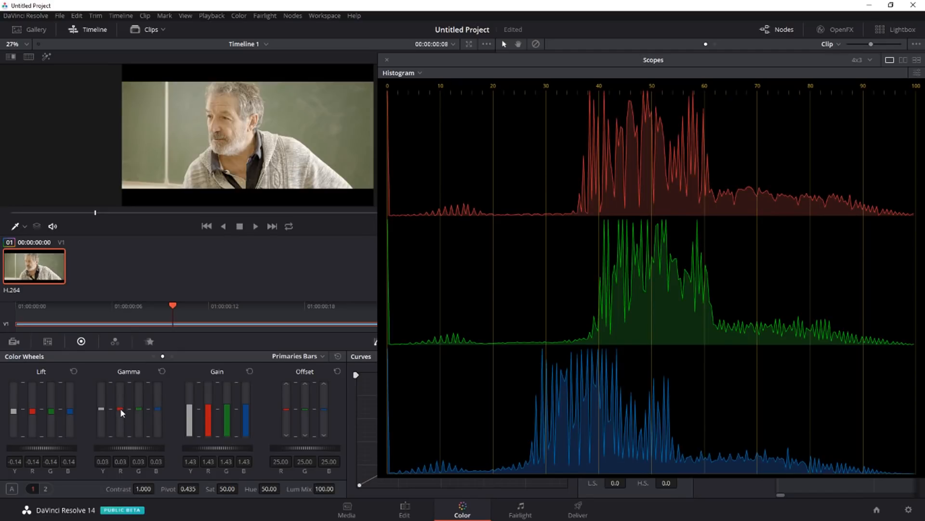
{"action": "left_click_drag", "start_coordinate": [120, 409], "coordinate": [120, 406]}
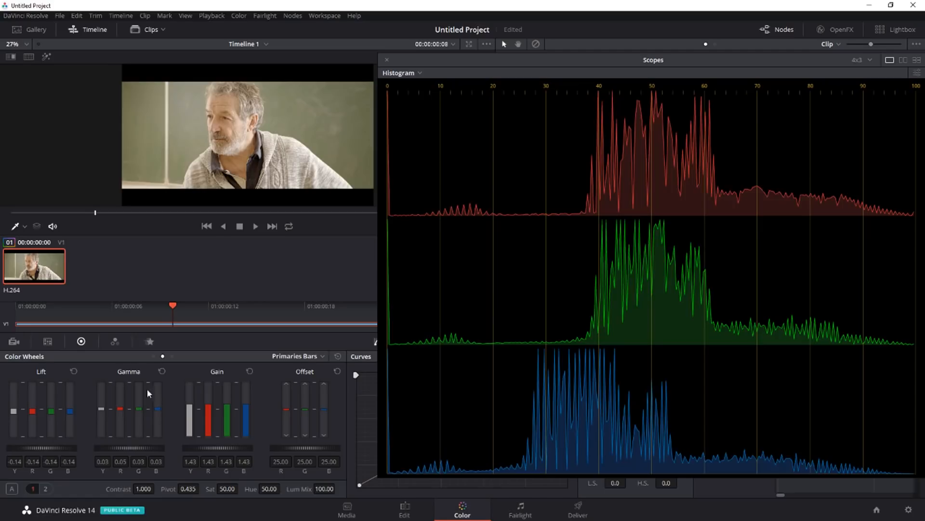
{"action": "left_click_drag", "start_coordinate": [158, 411], "coordinate": [159, 408]}
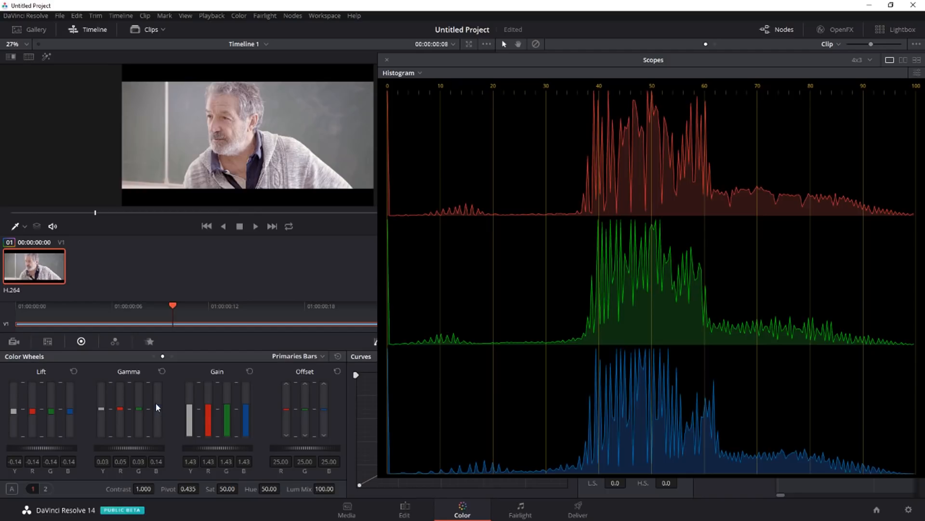
Step: Compare the graded and original image by toggling the grade bypass, both in the normal viewer and in full screen
{"action": "left_click", "coordinate": [536, 44]}
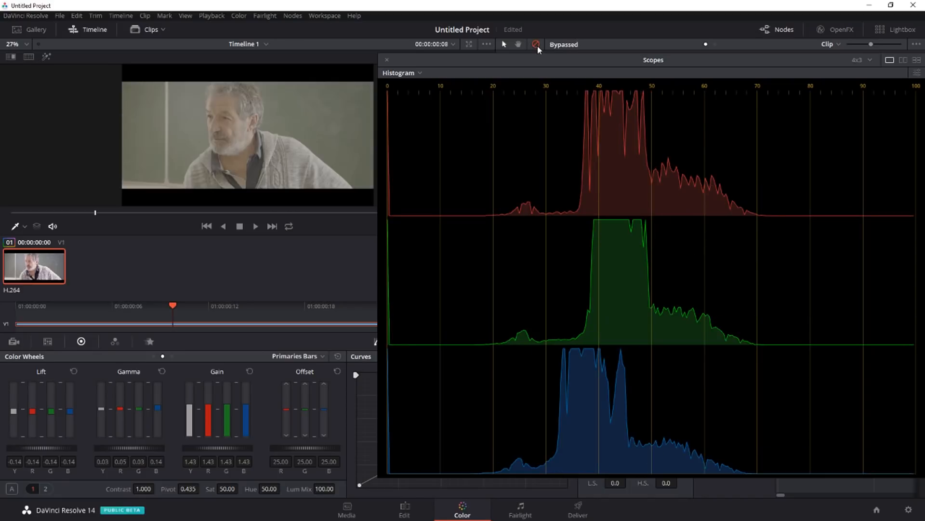
{"action": "left_click", "coordinate": [536, 45]}
{"action": "left_click", "coordinate": [536, 44]}
{"action": "left_click", "coordinate": [536, 44]}
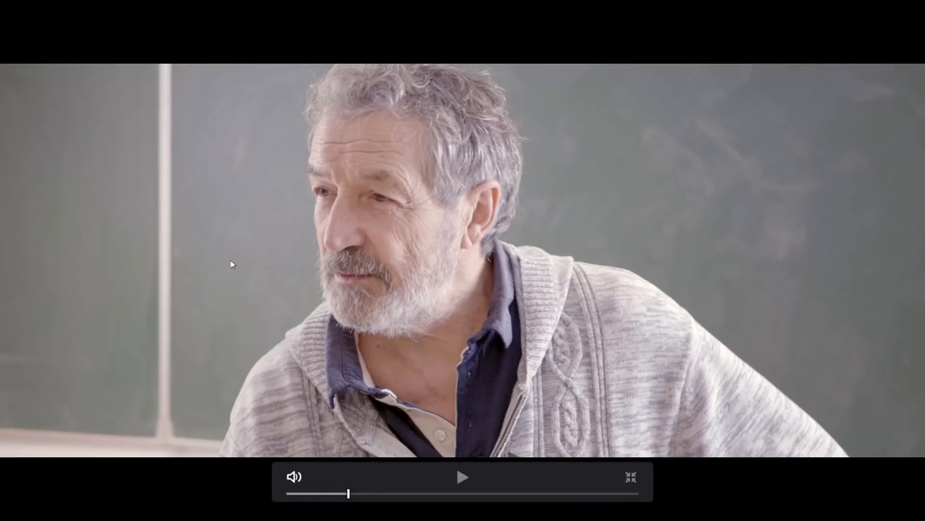
{"action": "key", "text": "shift+d"}
{"action": "key", "text": "shift+d"}
{"action": "left_click", "coordinate": [631, 477]}
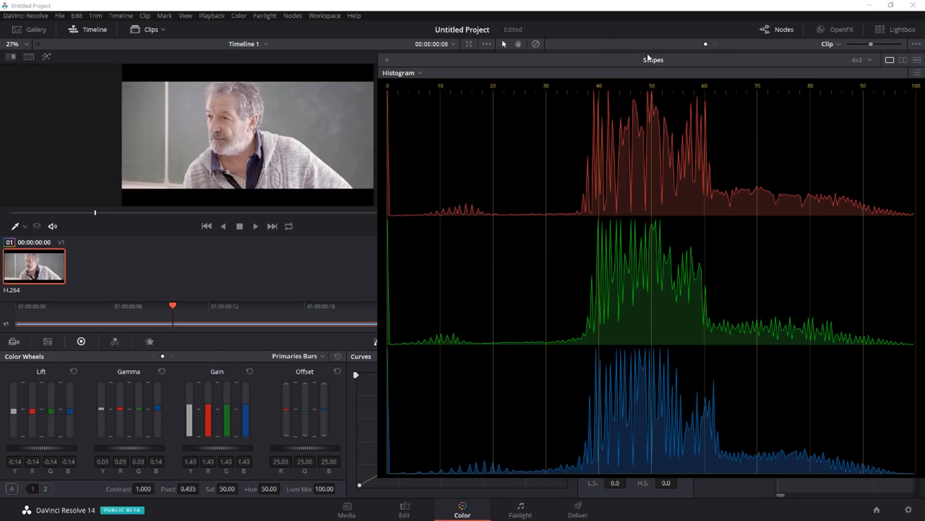
Step: Move the scopes window off the node graph, reposition node 01 and add a serial node after it
{"action": "left_click_drag", "start_coordinate": [652, 60], "coordinate": [333, 59]}
{"action": "left_click_drag", "start_coordinate": [653, 91], "coordinate": [671, 78]}
{"action": "key", "text": "alt+s"}
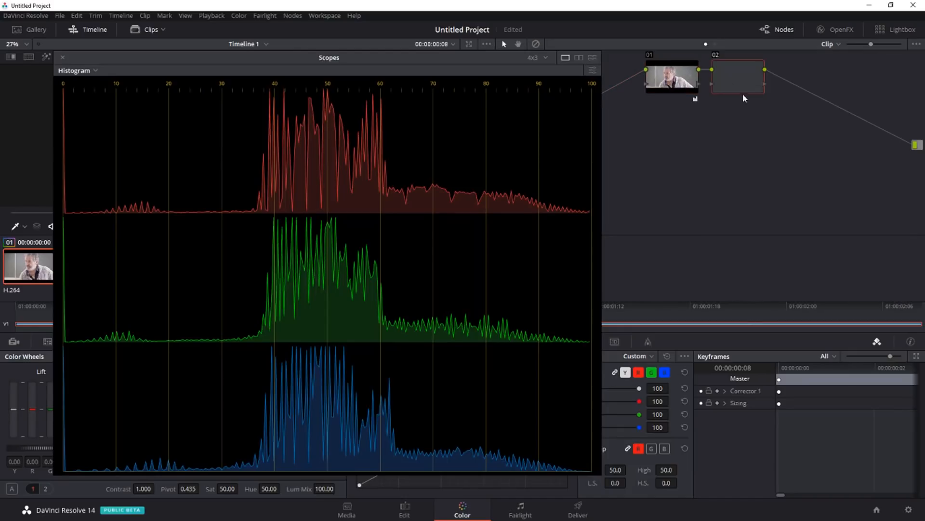
Step: Move the scopes window clear of the viewer and switch the displayed scope to the vectorscope
{"action": "left_click_drag", "start_coordinate": [334, 59], "coordinate": [657, 66]}
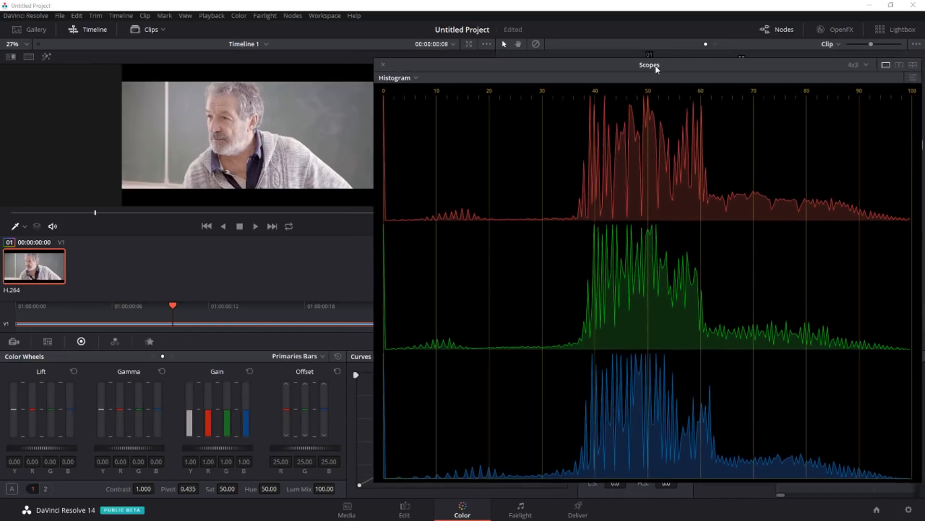
{"action": "left_click", "coordinate": [392, 78]}
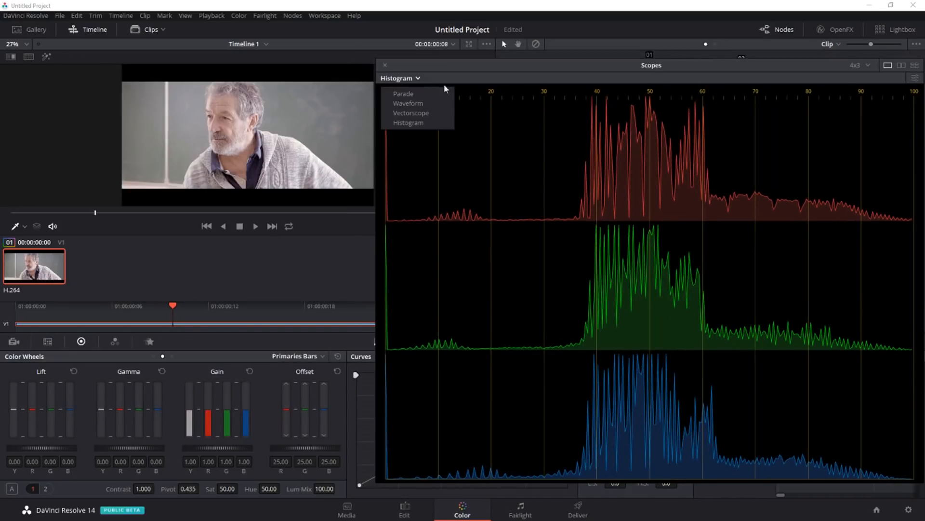
{"action": "left_click", "coordinate": [432, 112]}
{"action": "left_click_drag", "start_coordinate": [615, 67], "coordinate": [618, 60]}
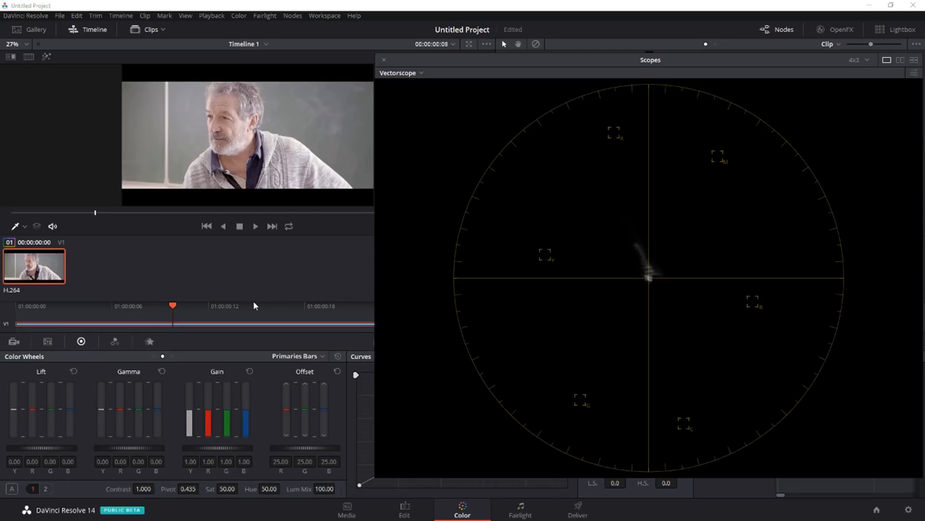
Step: Show the primaries as color wheels and shift node 02's Lift toward cyan-blue, to red -0.07, green 0.02 and blue 0.03
{"action": "left_click", "coordinate": [153, 356]}
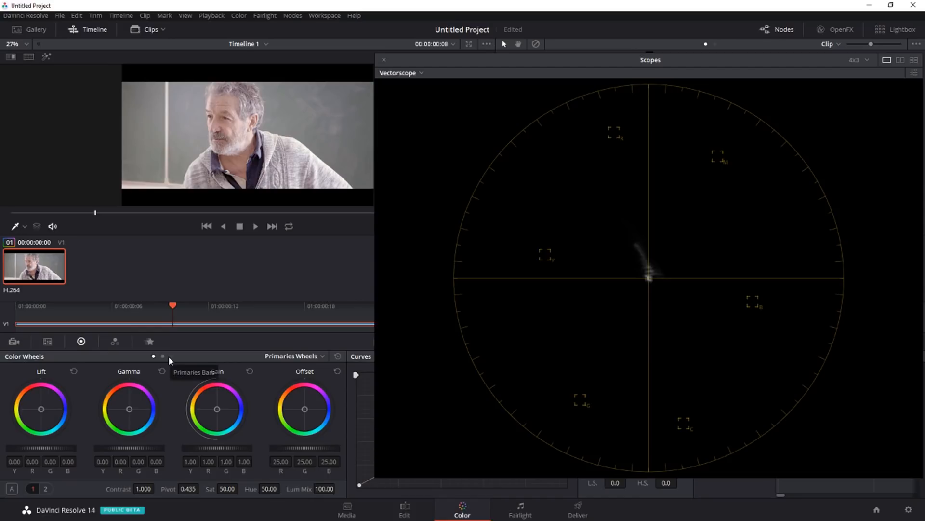
{"action": "mouse_move", "coordinate": [42, 410]}
{"action": "left_mouse_down"}
{"action": "mouse_move", "coordinate": [50, 427]}
{"action": "mouse_move", "coordinate": [68, 414]}
{"action": "mouse_move", "coordinate": [58, 388]}
{"action": "mouse_move", "coordinate": [41, 411]}
{"action": "left_mouse_up"}
{"action": "left_click", "coordinate": [73, 371]}
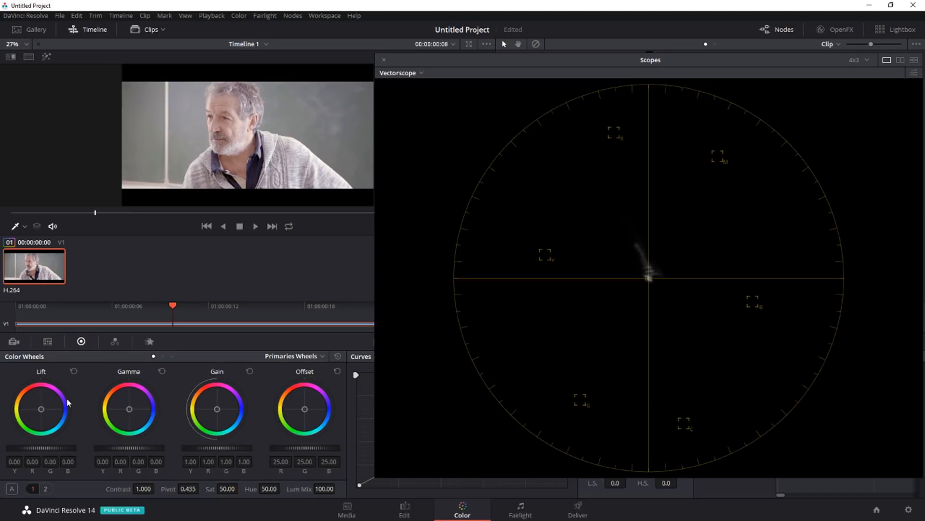
{"action": "left_click_drag", "start_coordinate": [42, 409], "coordinate": [42, 412]}
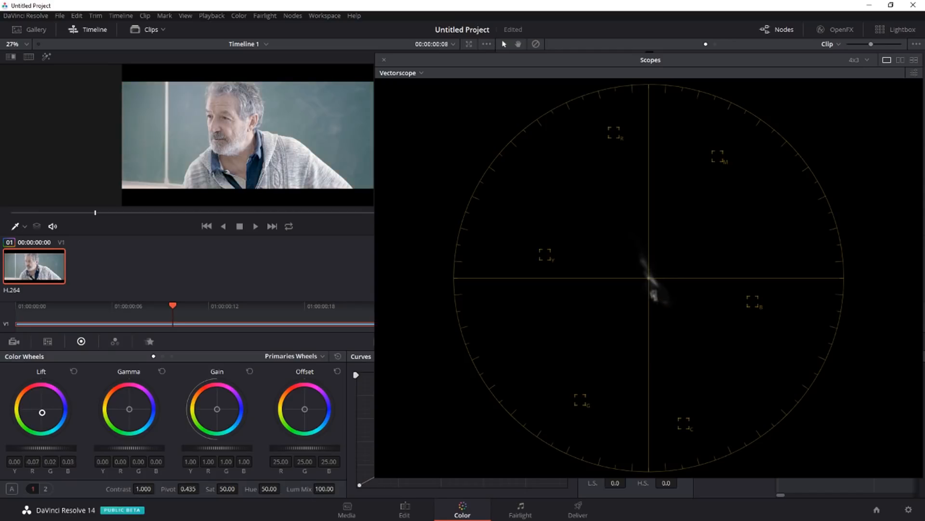
{"action": "left_click", "coordinate": [648, 278]}
Step: Warm node 02's Gamma balance to red 0.02, green -0.00 and blue -0.04, and set the saturation to 100
{"action": "left_click_drag", "start_coordinate": [129, 411], "coordinate": [124, 405]}
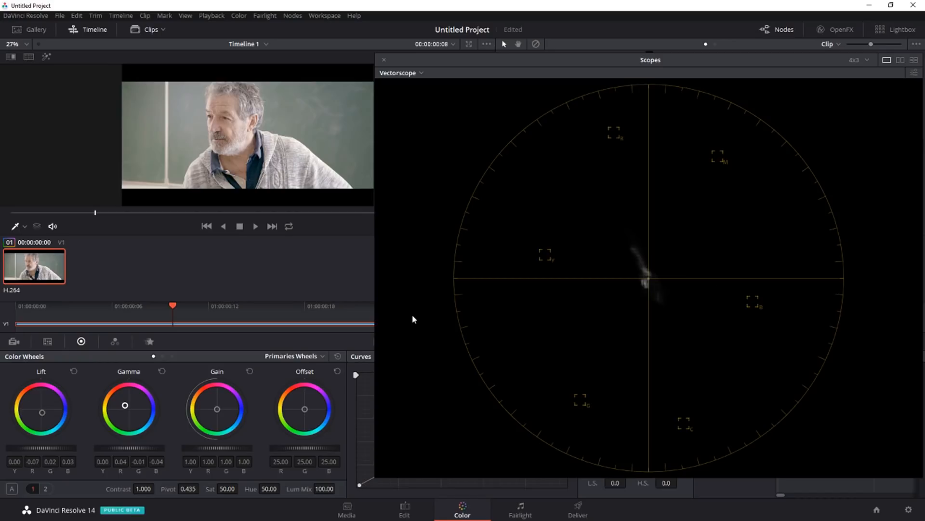
{"action": "left_click_drag", "start_coordinate": [226, 489], "coordinate": [242, 487]}
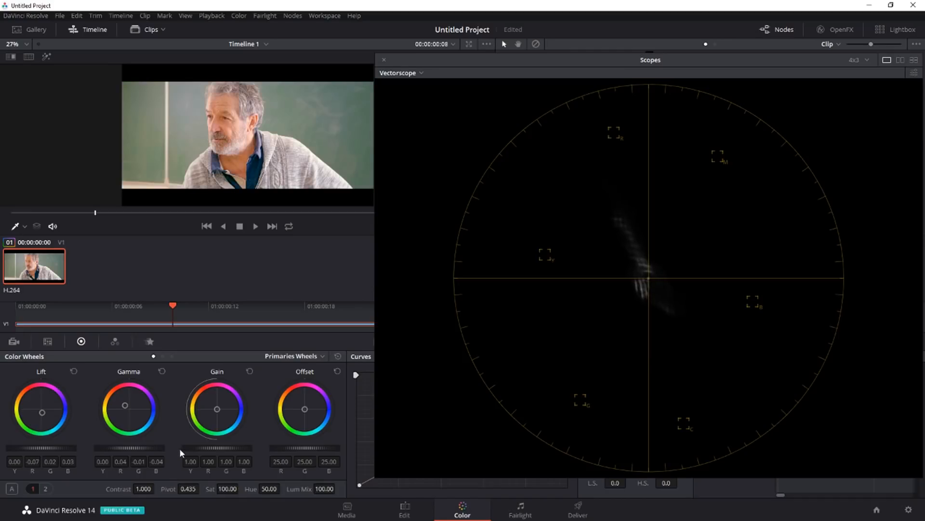
{"action": "left_click_drag", "start_coordinate": [125, 405], "coordinate": [126, 407]}
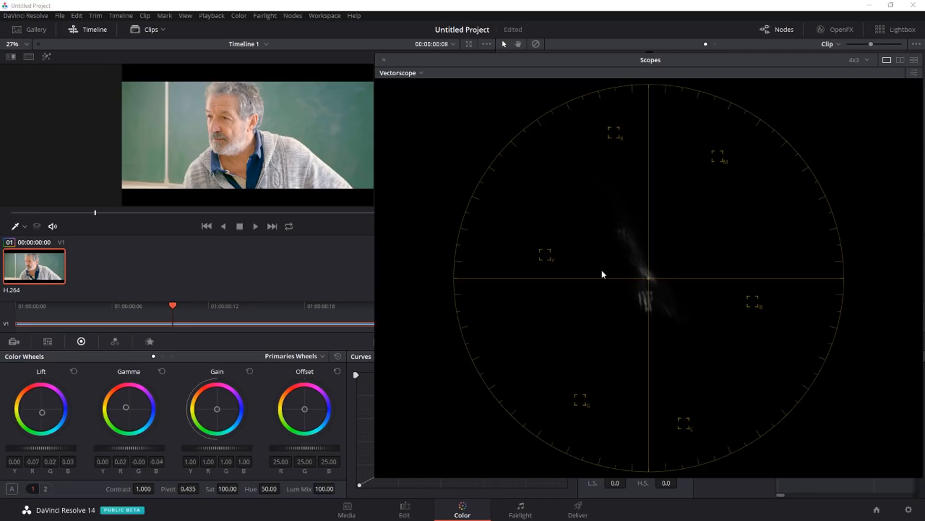
{"action": "left_click", "coordinate": [299, 357]}
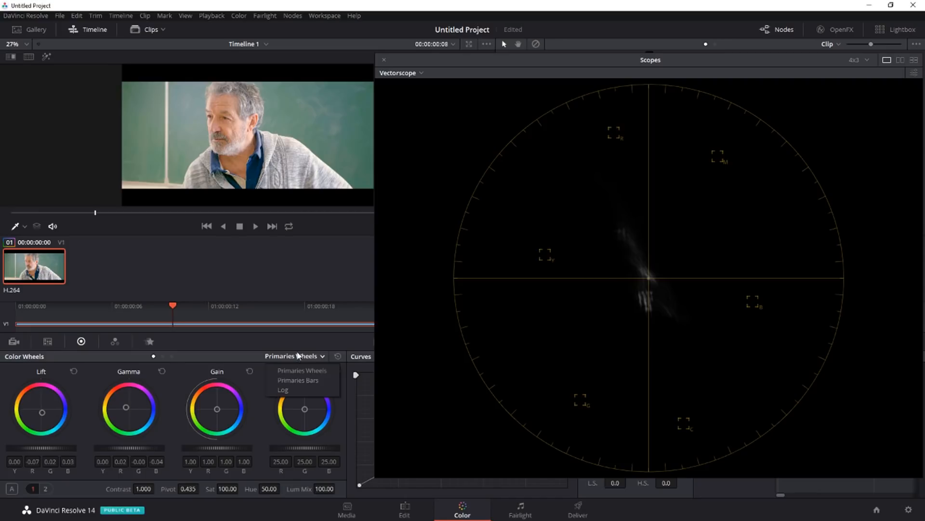
{"action": "left_click", "coordinate": [283, 391]}
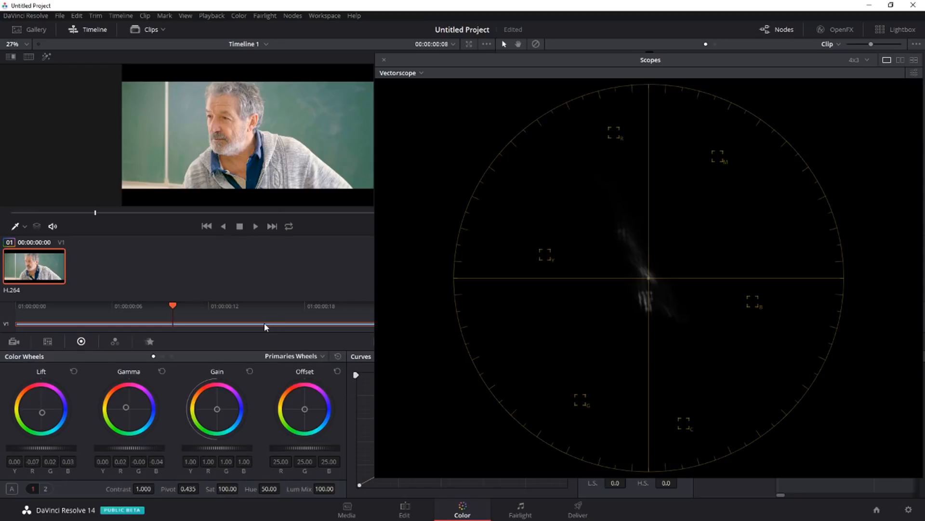
Step: View the image in full screen and compare it with and without node 02's correction by toggling the node
{"action": "key", "text": "ctrl+f"}
{"action": "key", "text": "ctrl+d"}
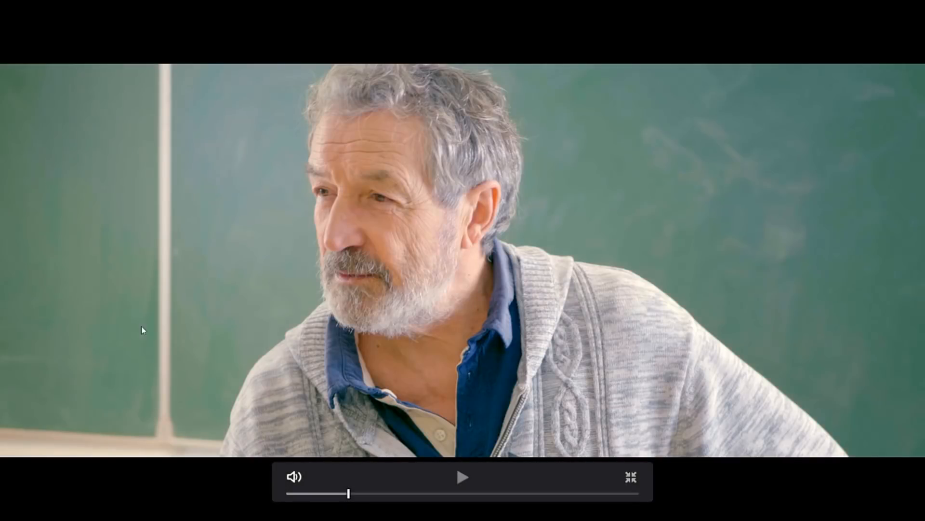
{"action": "key", "text": "ctrl+d"}
{"action": "key", "text": "ctrl+d"}
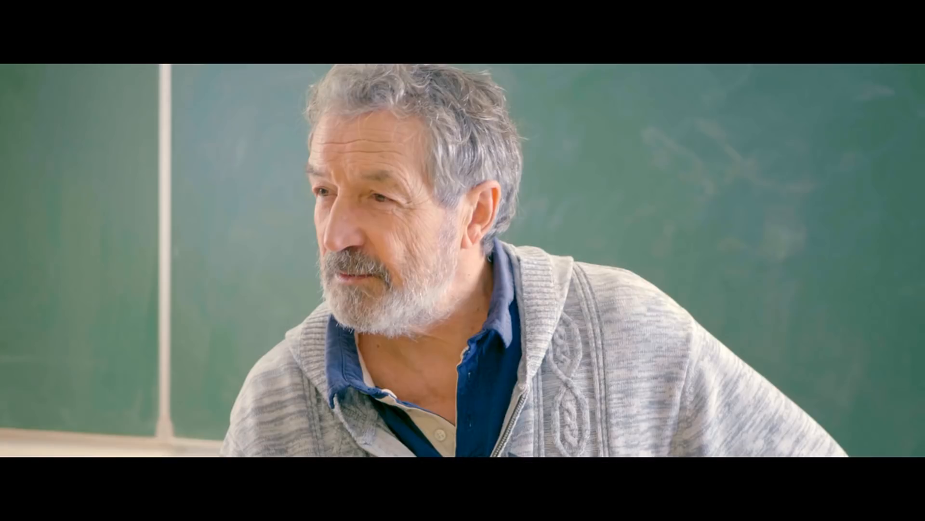
{"action": "key", "text": "ctrl+d"}
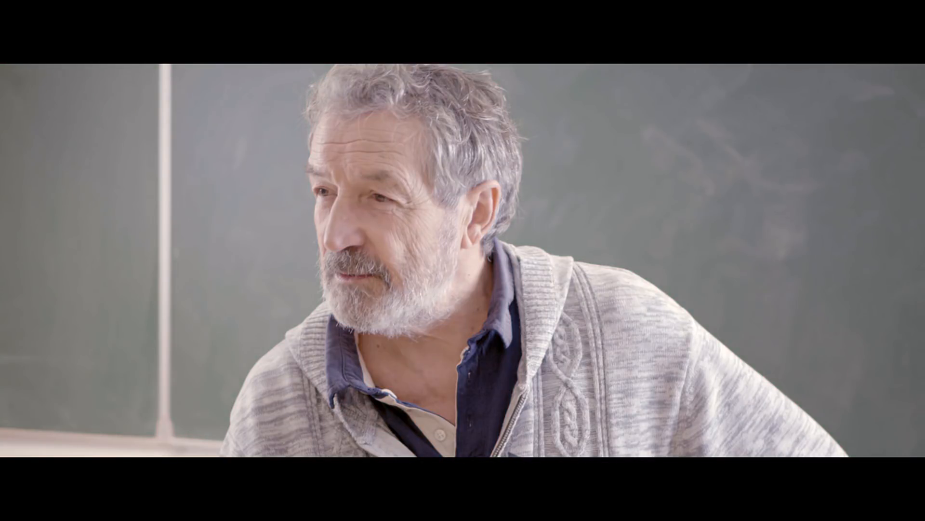